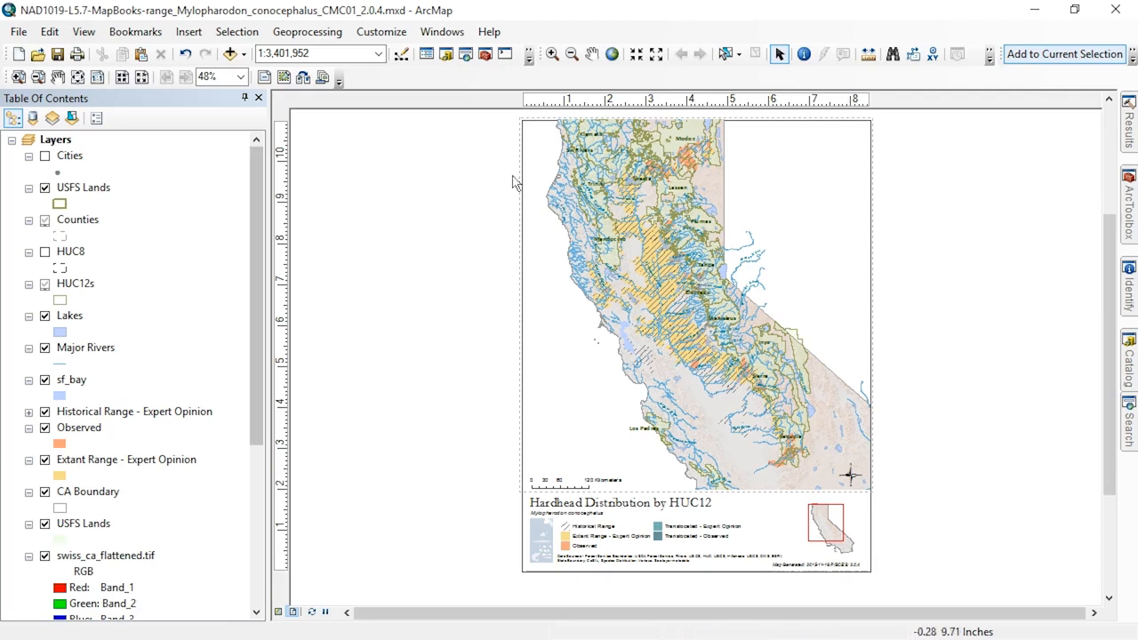
Show the Data Driven Pages tools and dock them directly beside the Layout tools
right_click(437, 75)
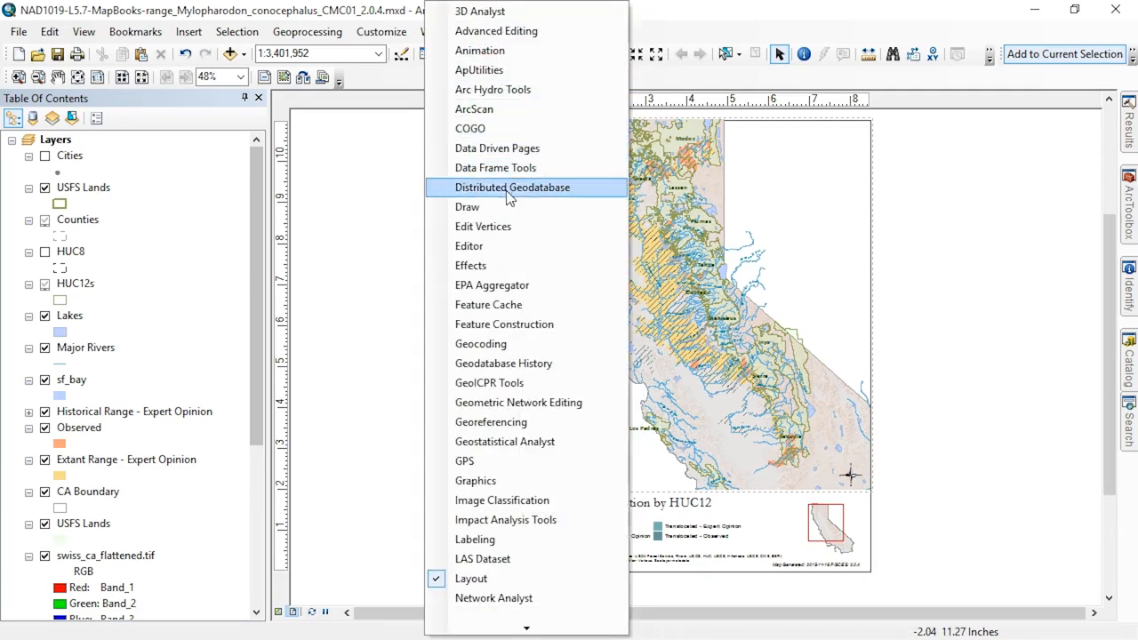
click(525, 151)
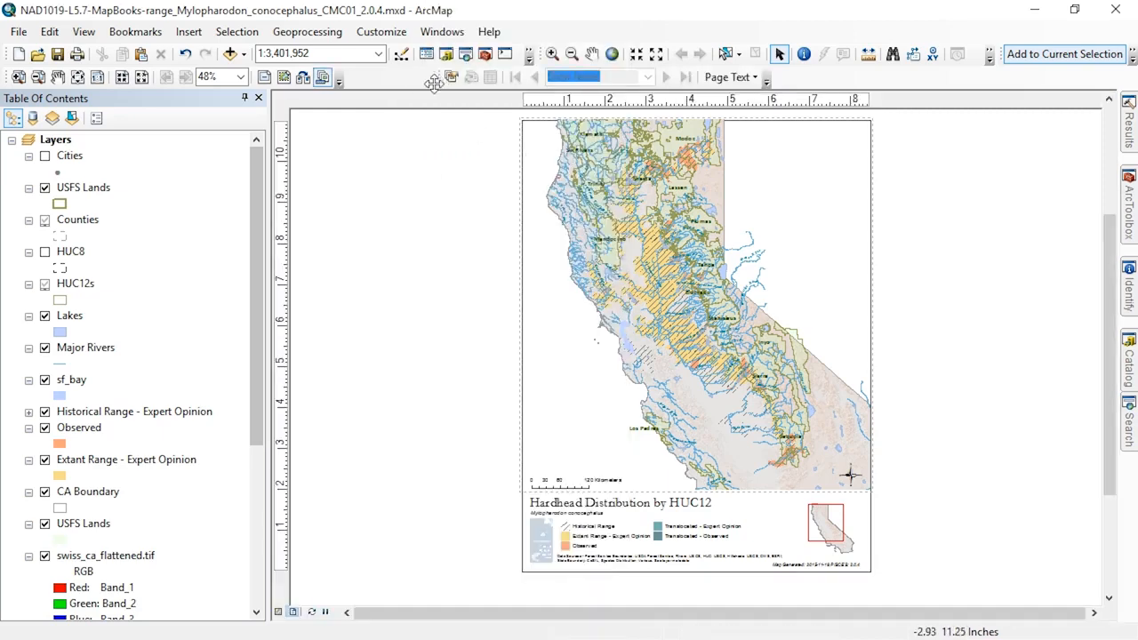
drag(439, 78, 353, 78)
Enable Data Driven Pages with USFS Lands as the index layer and FORESTNAME as both the name field and sort field
click(361, 79)
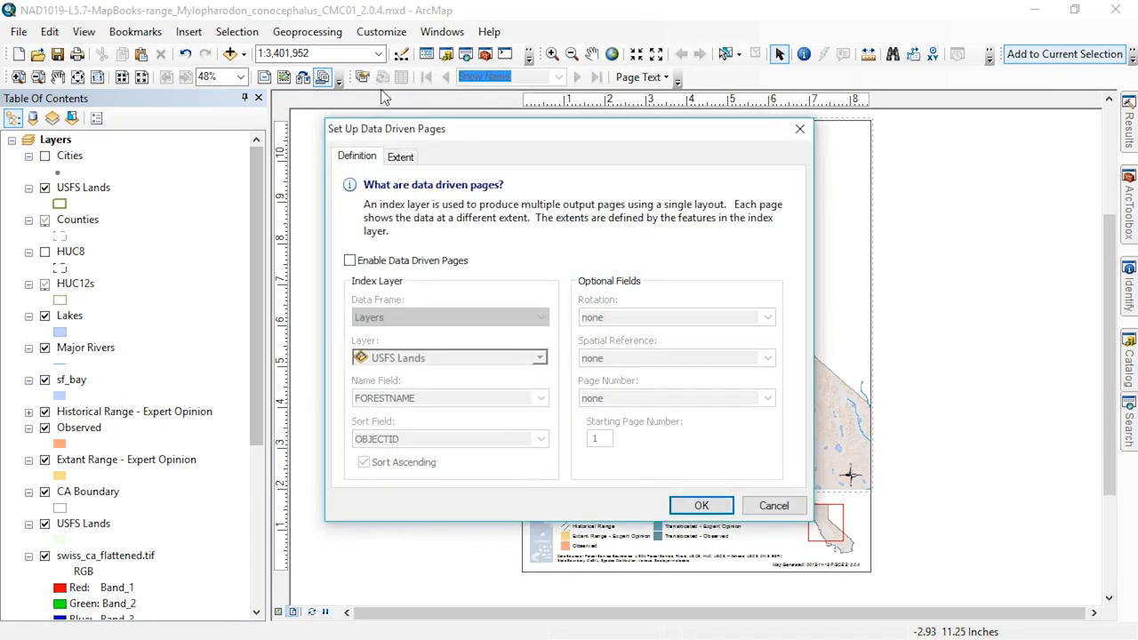
click(350, 261)
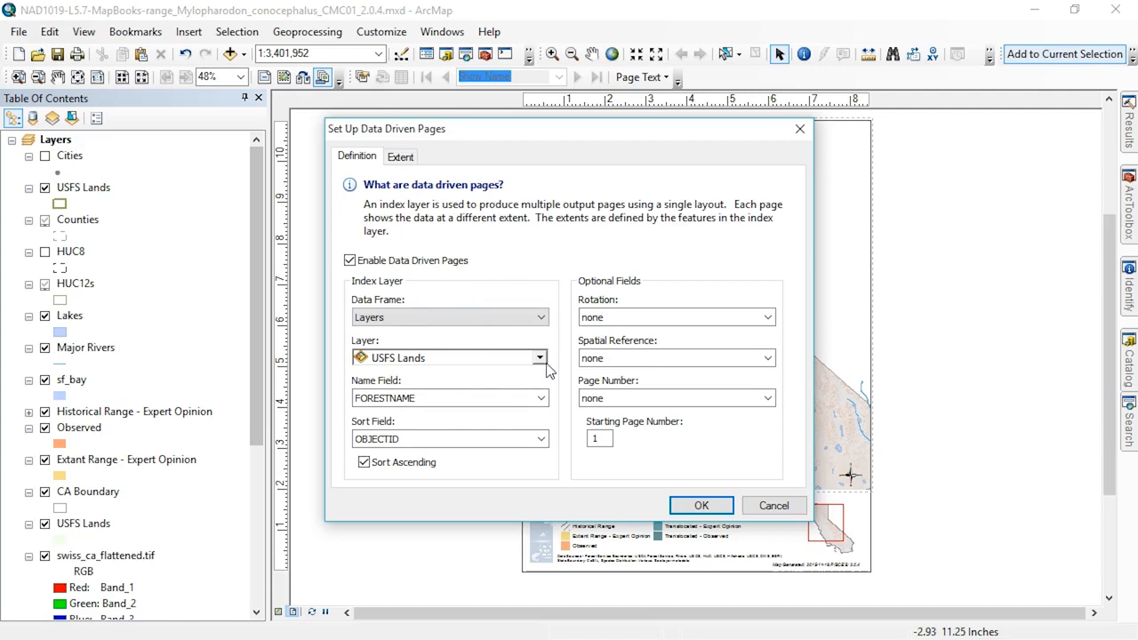
key(alt)
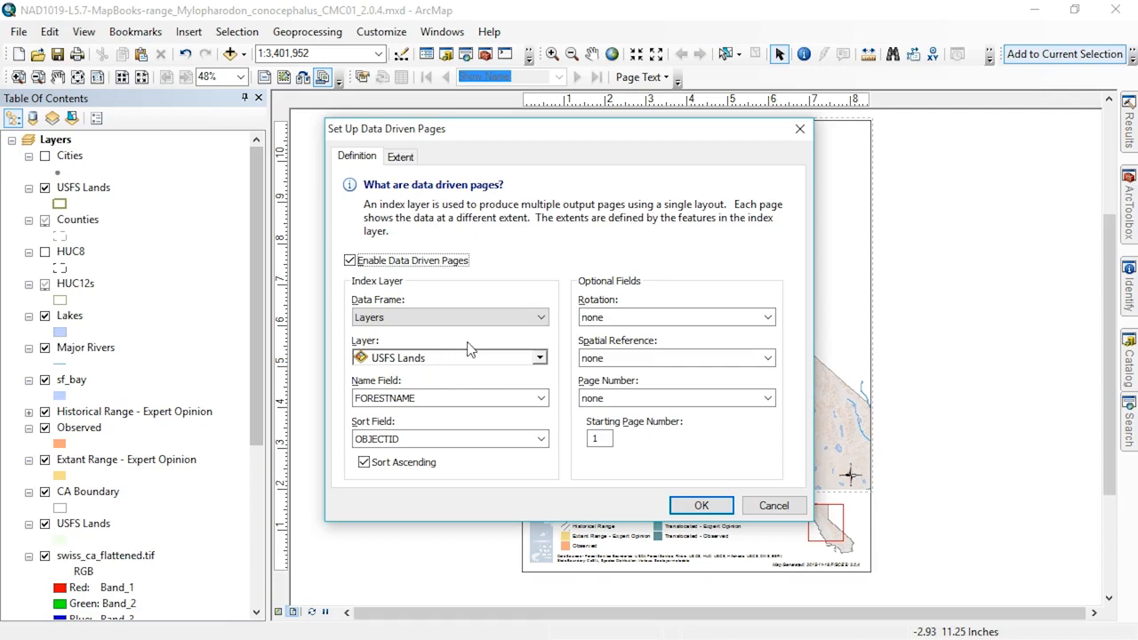
click(540, 400)
click(432, 426)
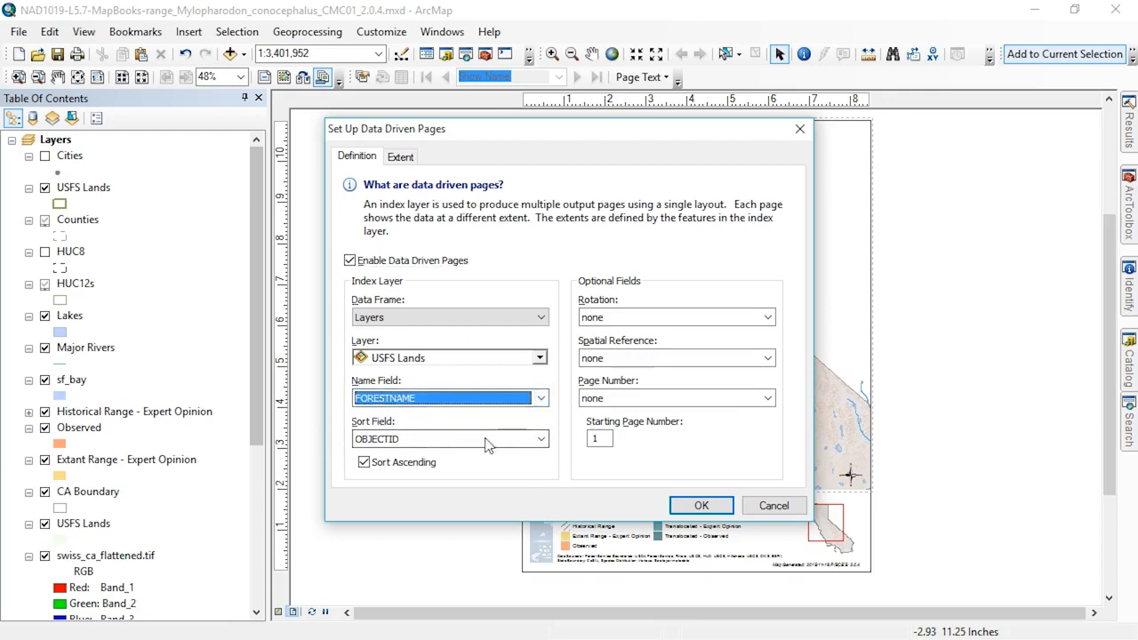
click(538, 440)
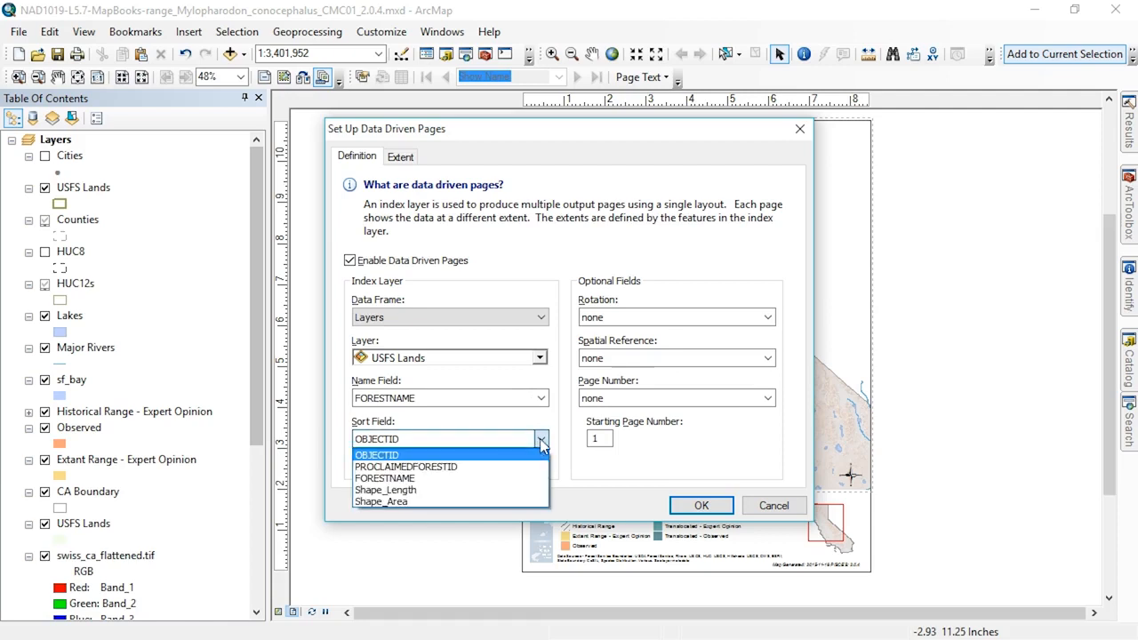
click(389, 479)
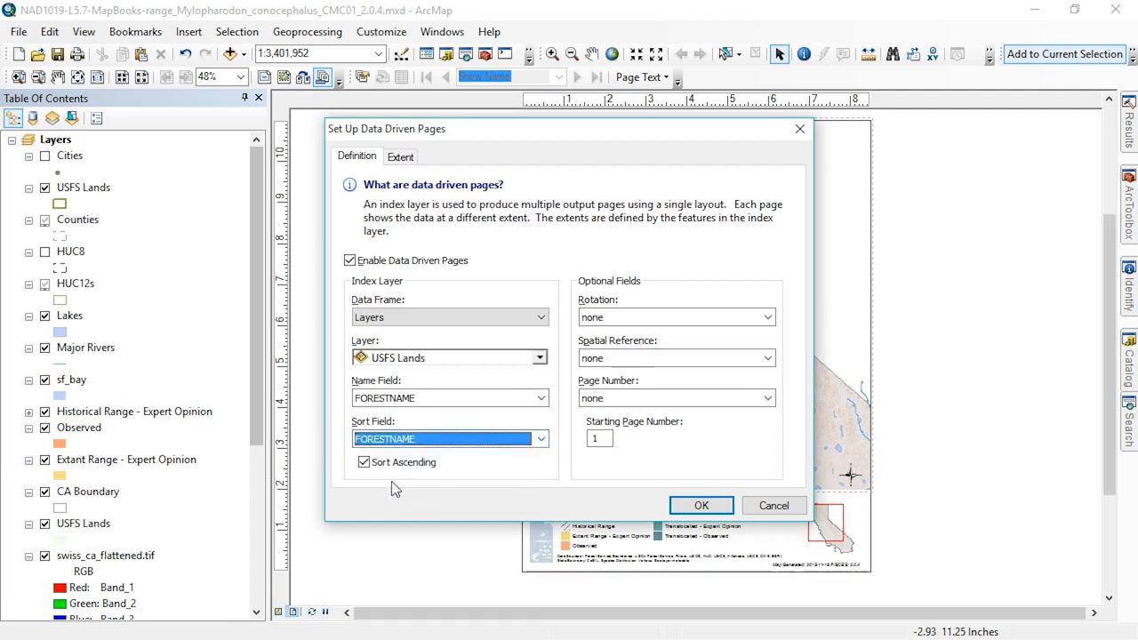
Set the Best Fit extent margin size to 110% and apply the Data Driven Pages setup
click(399, 158)
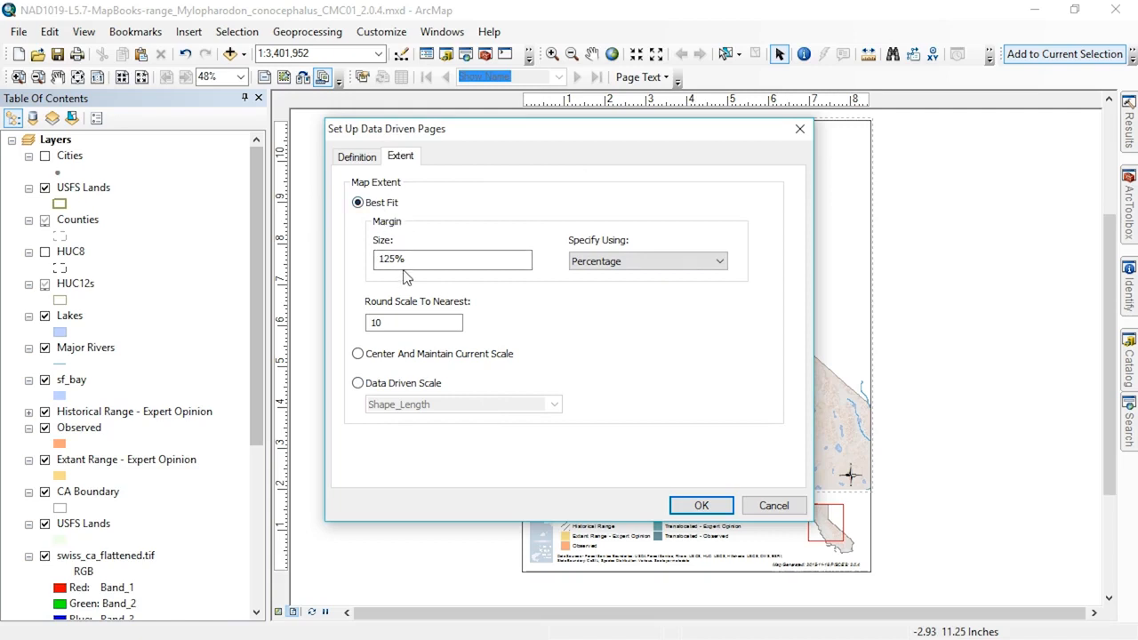
drag(383, 258, 397, 258)
text(10)
click(702, 505)
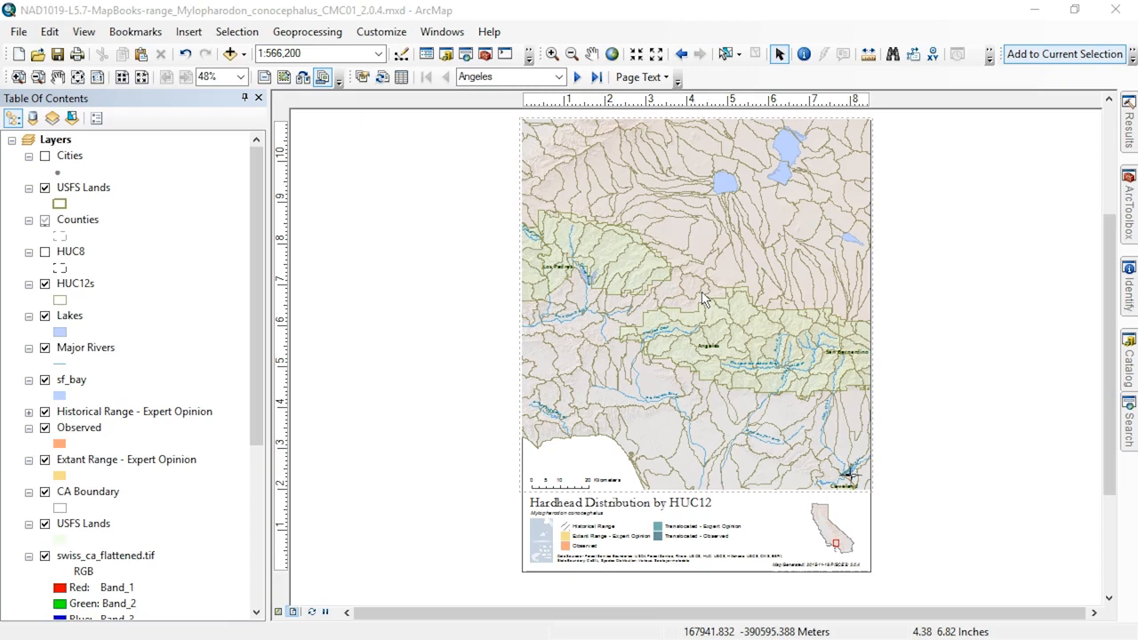
Advance through the data driven pages to the Eldorado page
click(578, 78)
click(578, 79)
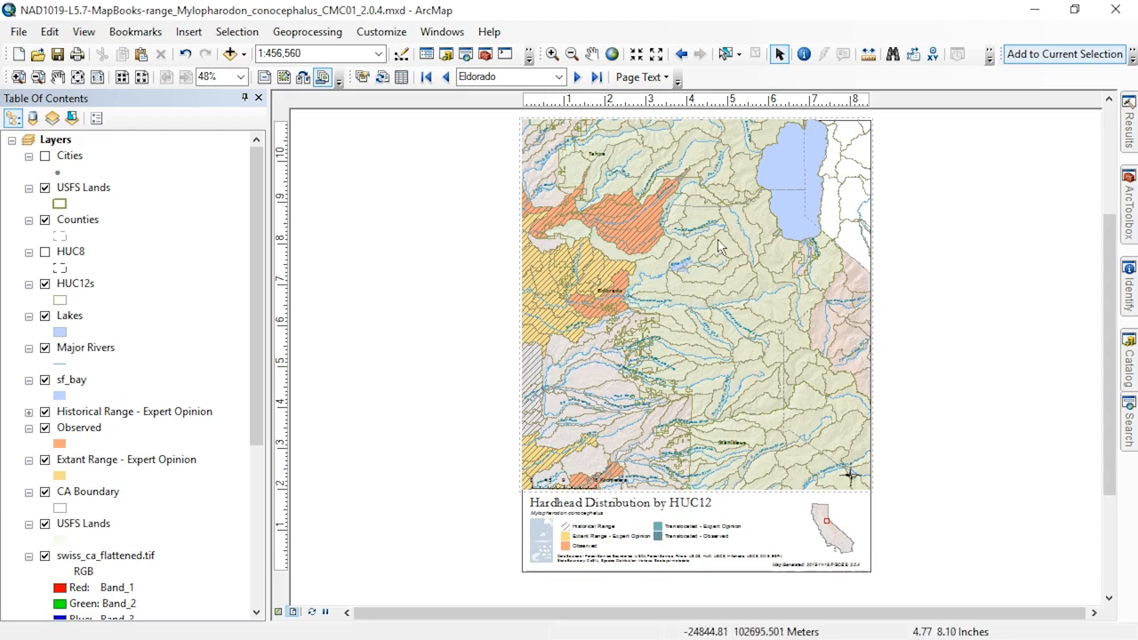
click(195, 33)
mouse_move(246, 119)
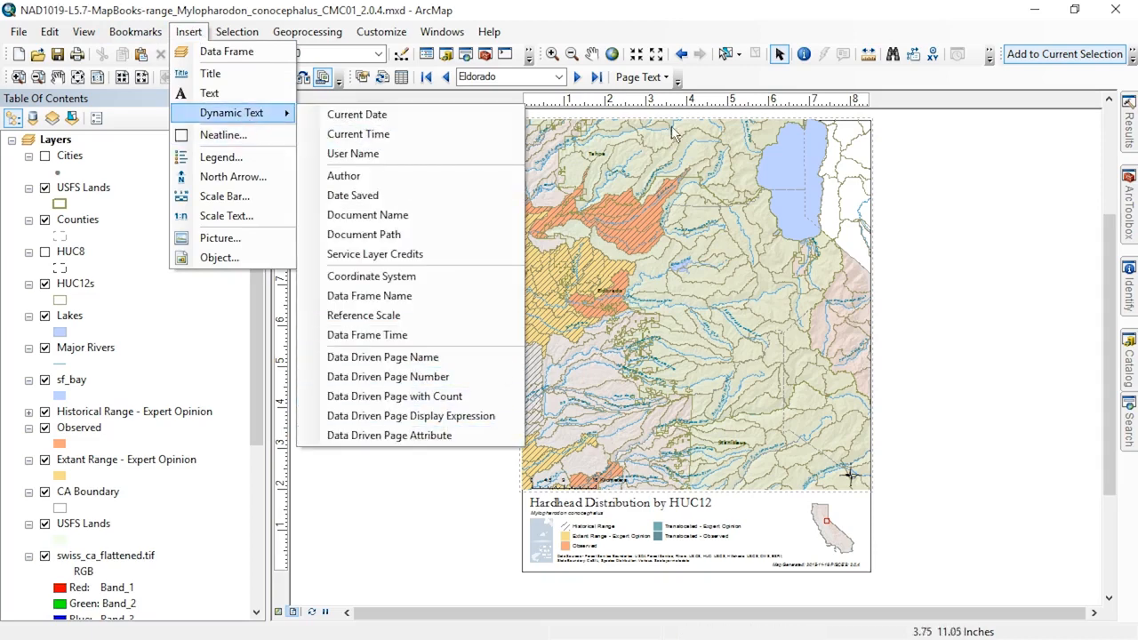
click(690, 11)
Insert Data Driven Page Name text and place it below the map title, beside the species' scientific name
click(652, 77)
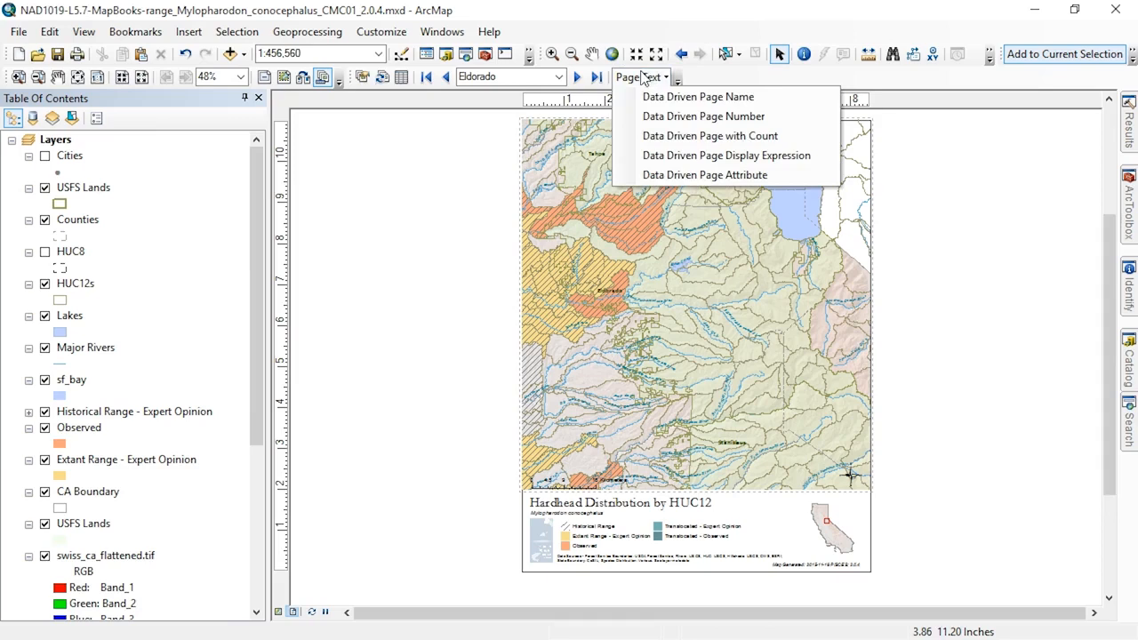
click(730, 98)
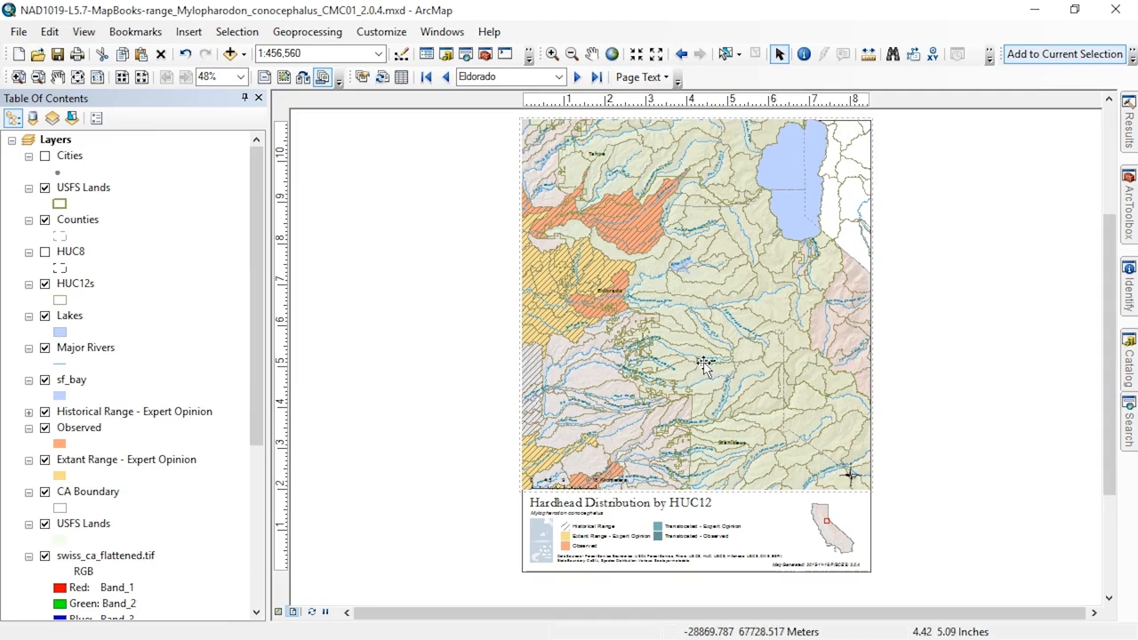
drag(696, 375, 617, 515)
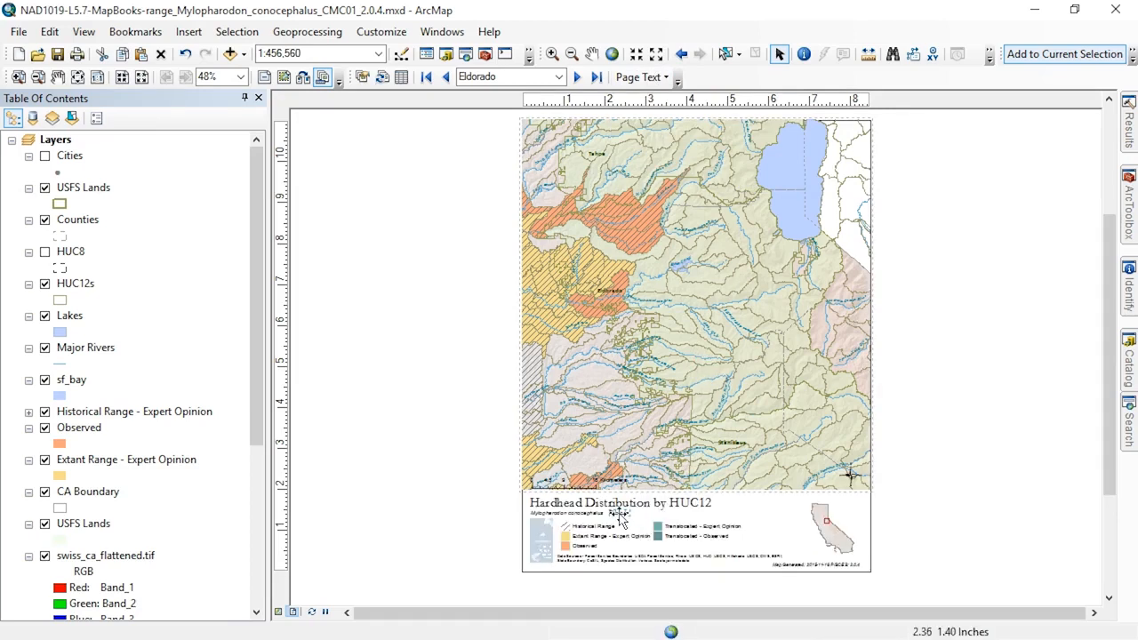
Append " National Forest" after the dynamic page name tag in the inserted text element
double_click(623, 516)
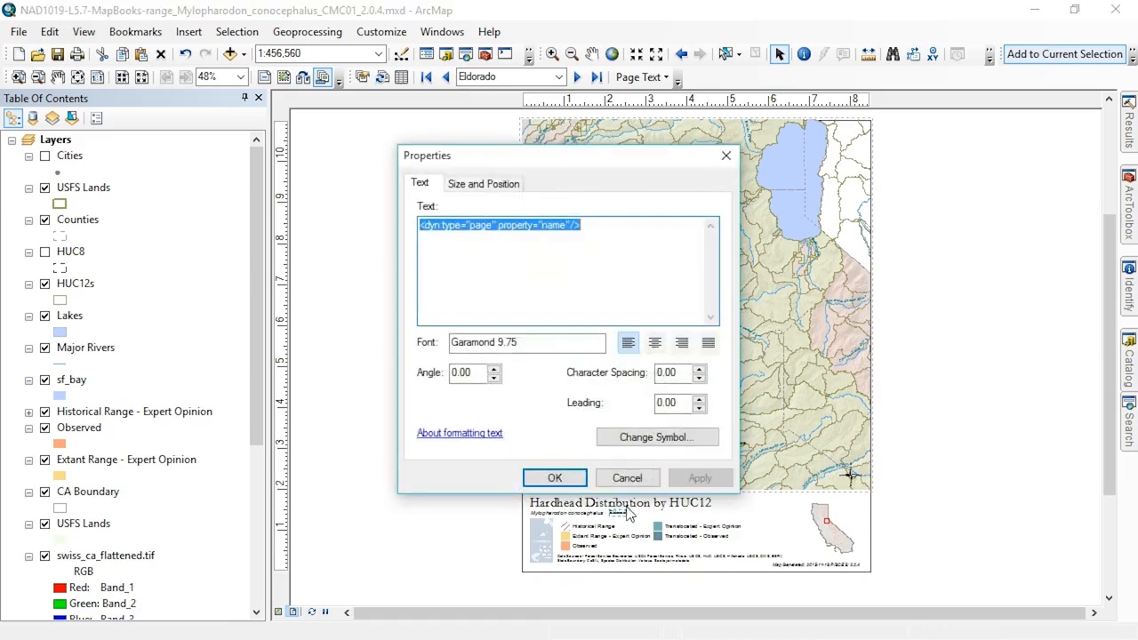
click(676, 232)
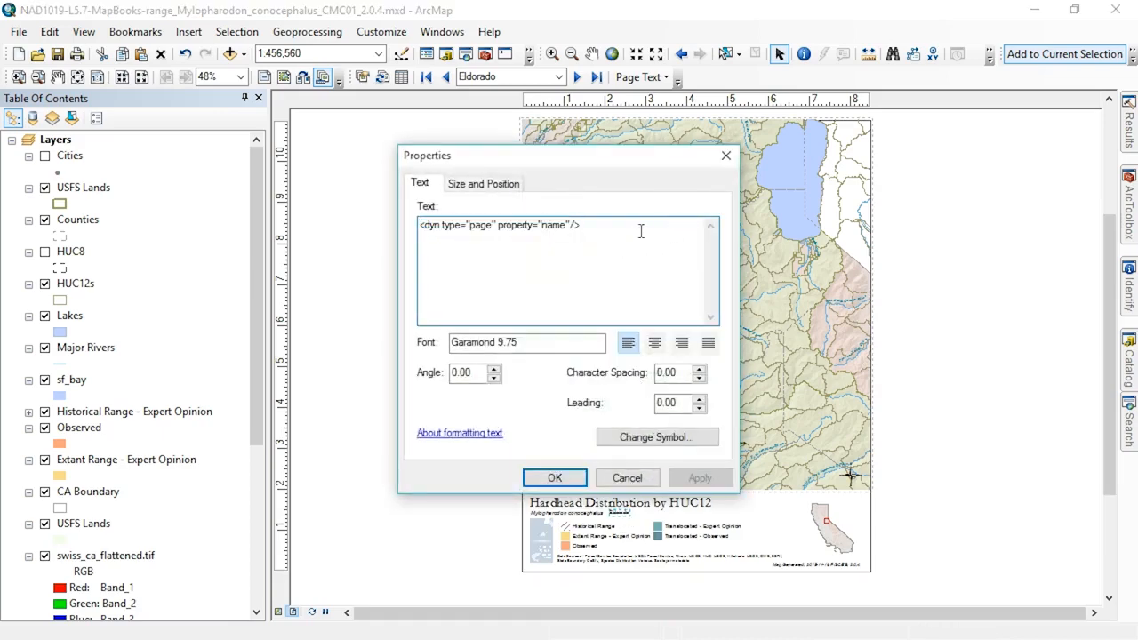
drag(642, 231, 204, 239)
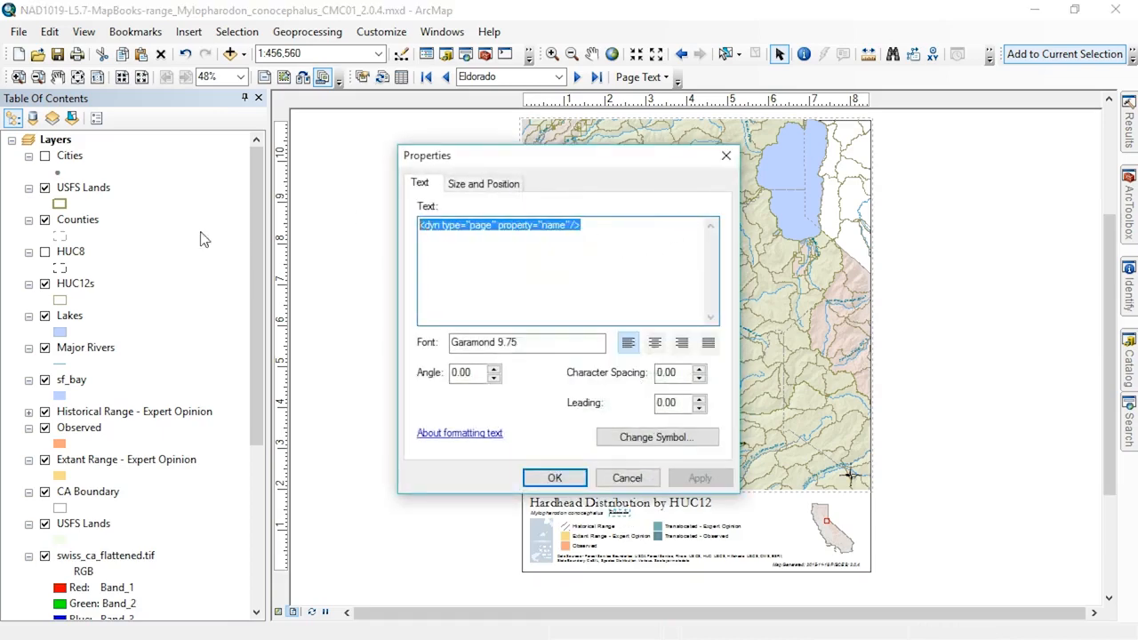
click(652, 230)
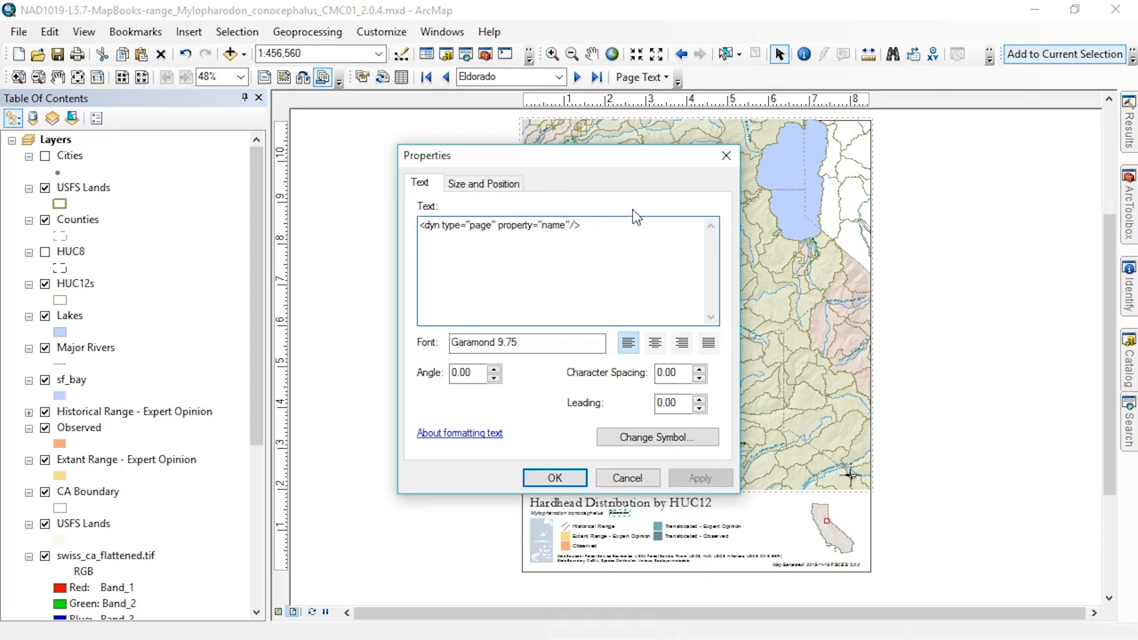
text(National Forest)
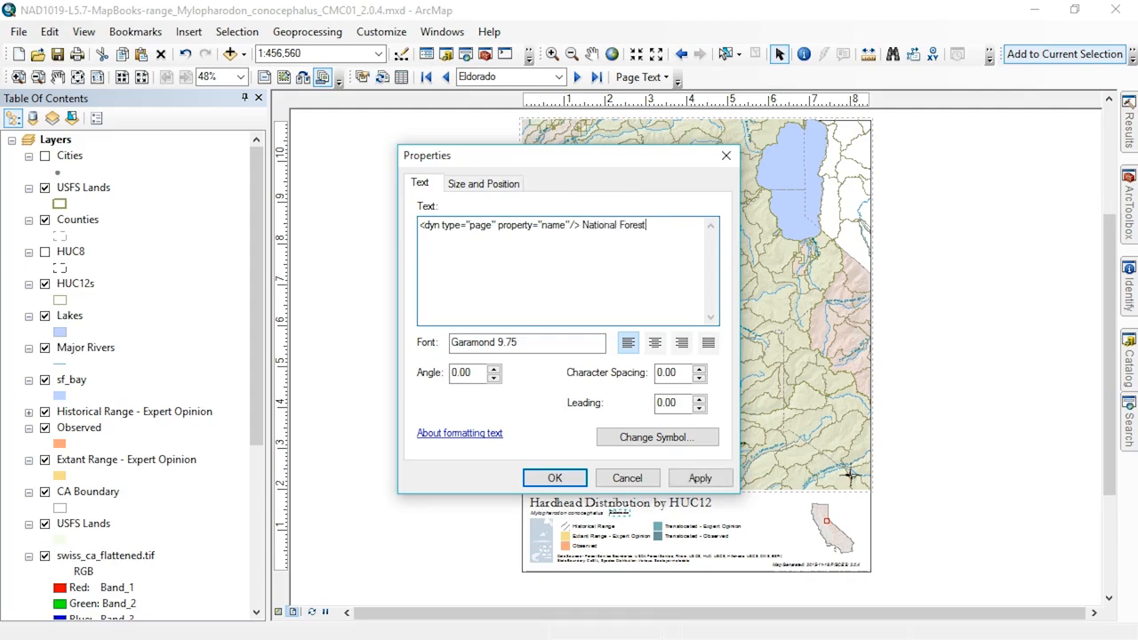
click(554, 478)
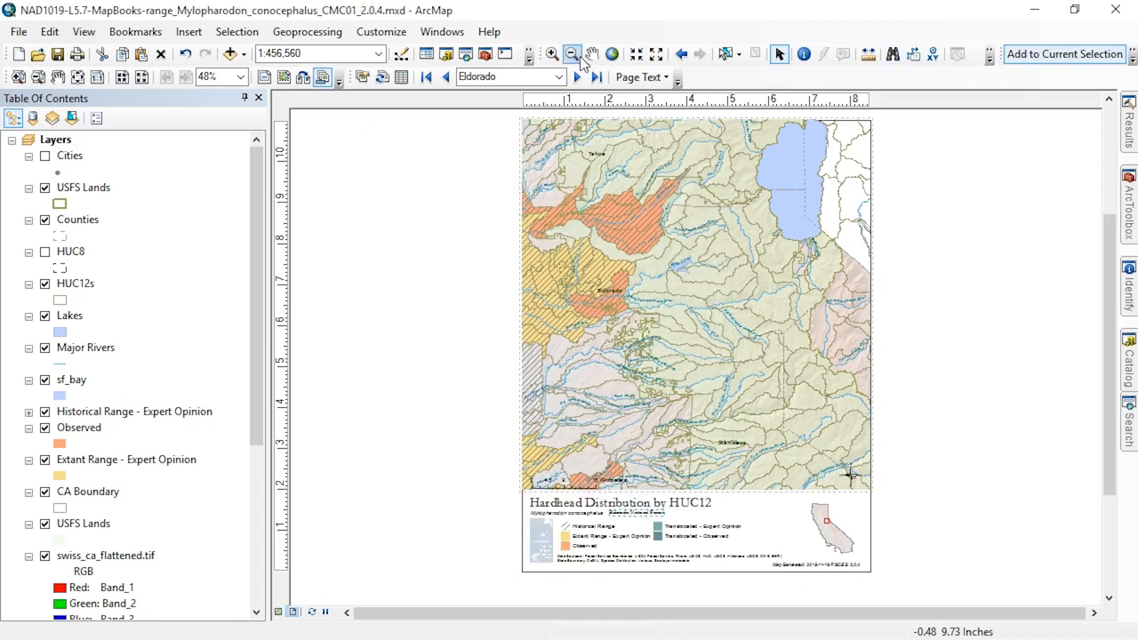
Inspect the title block up close, advance to the Inyo page to check the dynamic text, and return to the whole page
click(18, 76)
drag(515, 471, 772, 577)
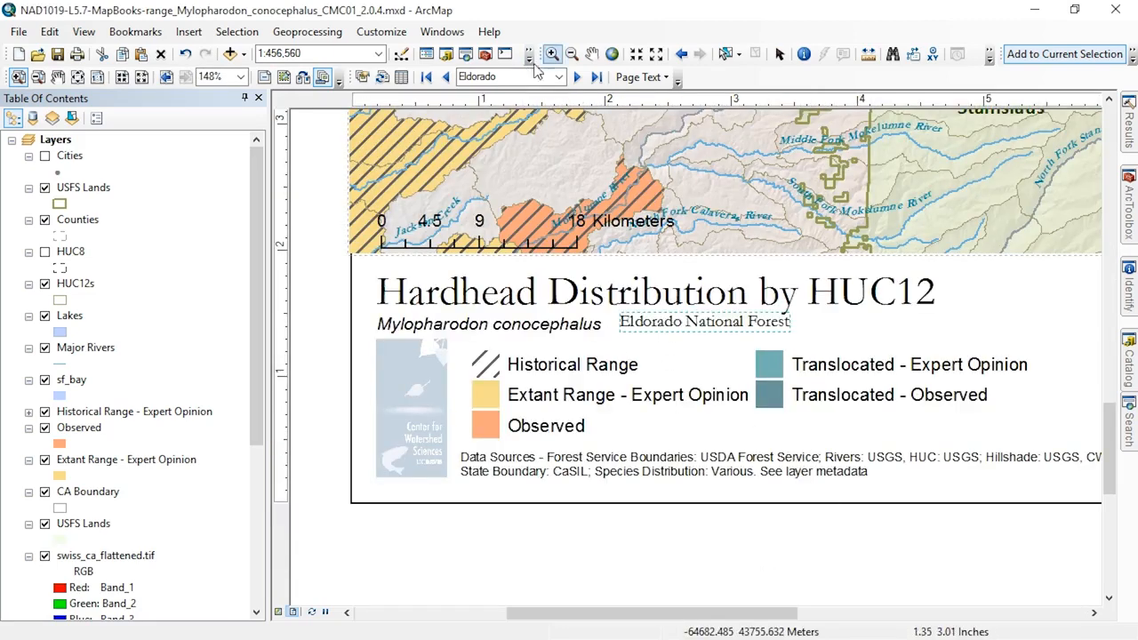
click(575, 77)
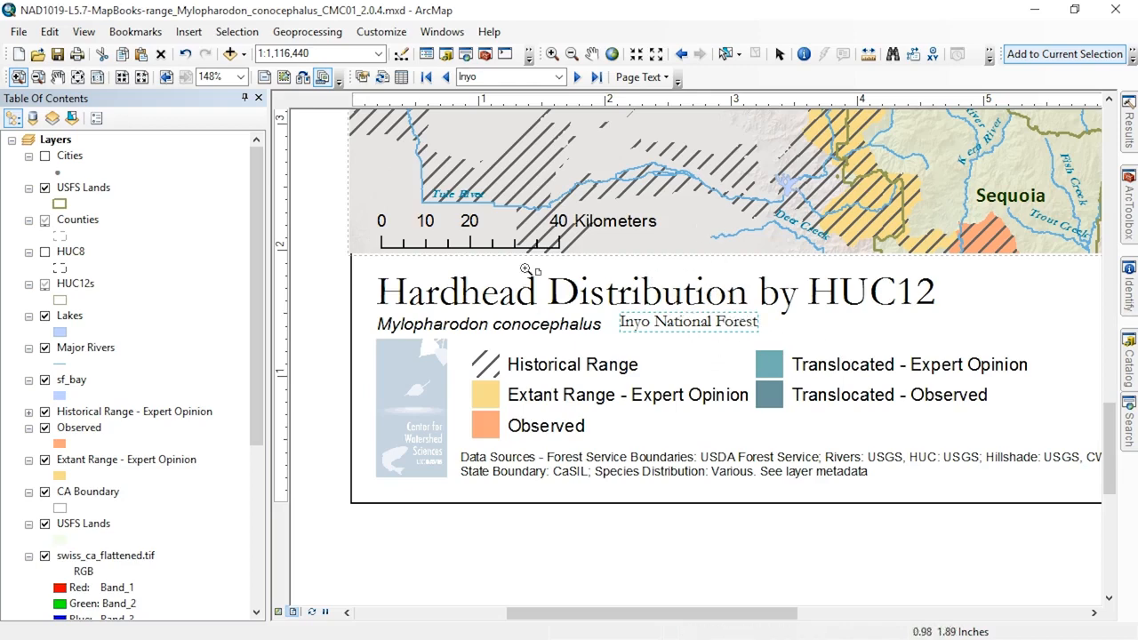
click(77, 77)
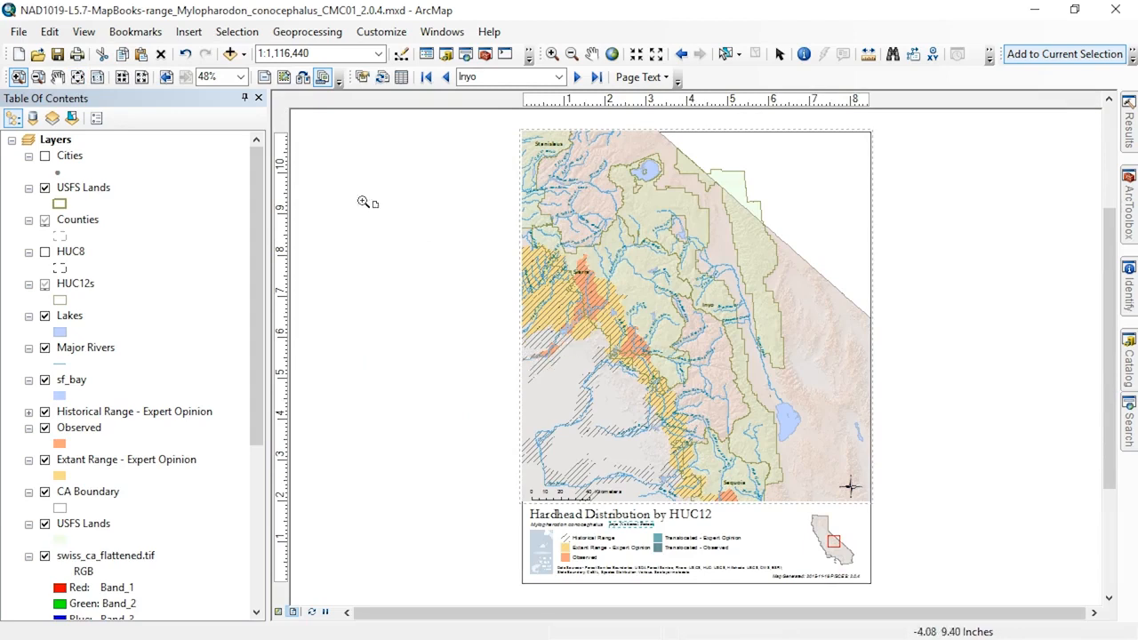
Start exporting the map as a PDF and choose Page Range as the pages to export
click(18, 33)
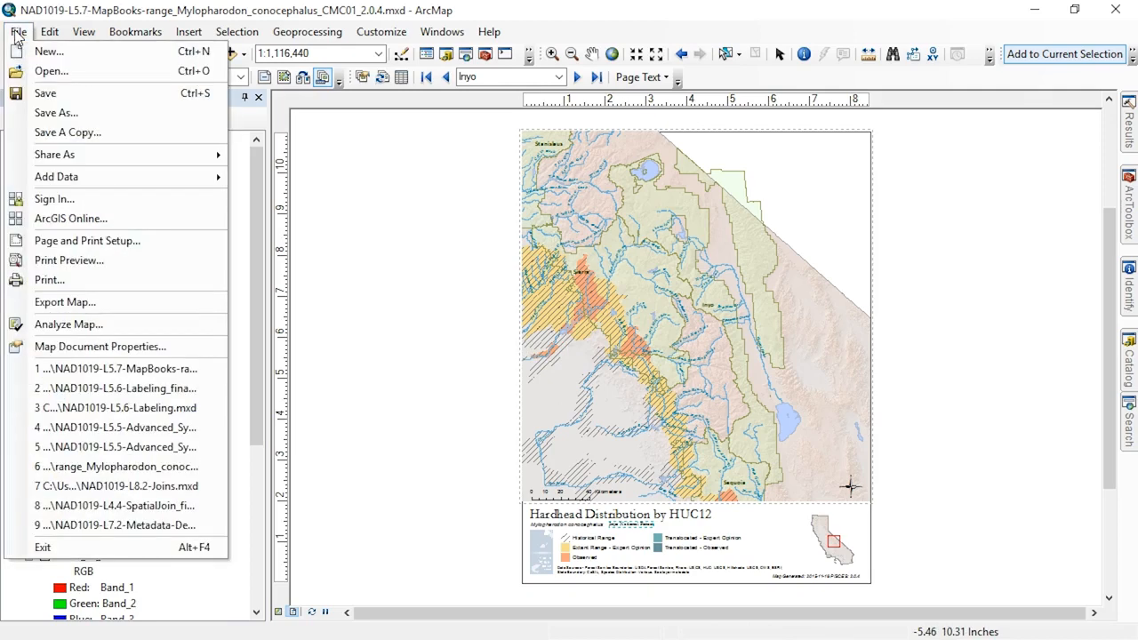
click(112, 305)
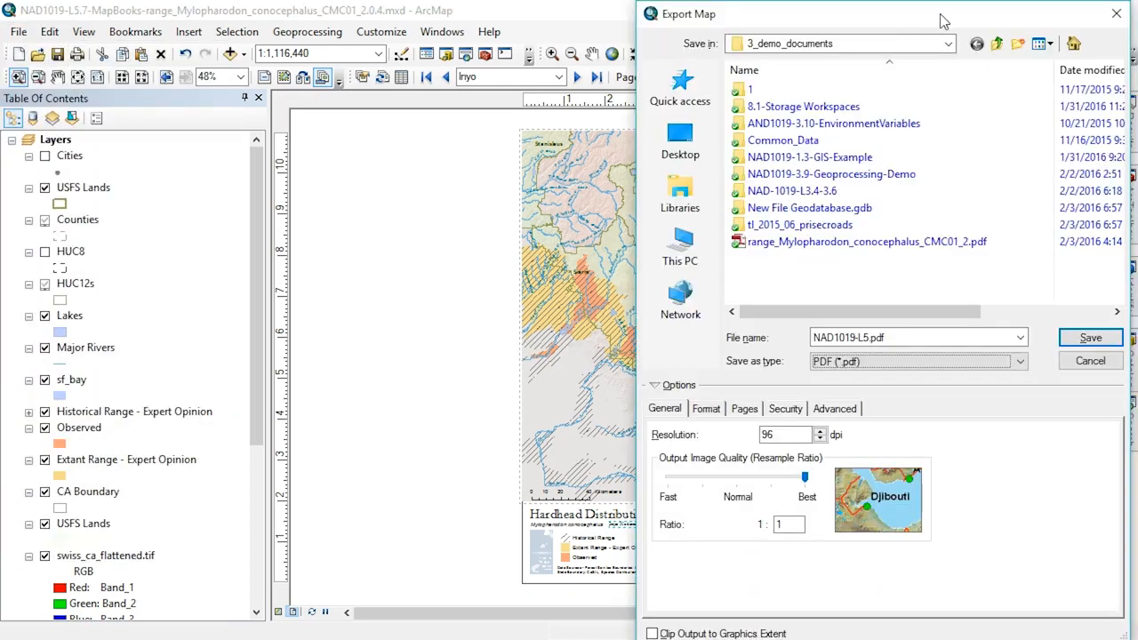
drag(947, 20, 683, 20)
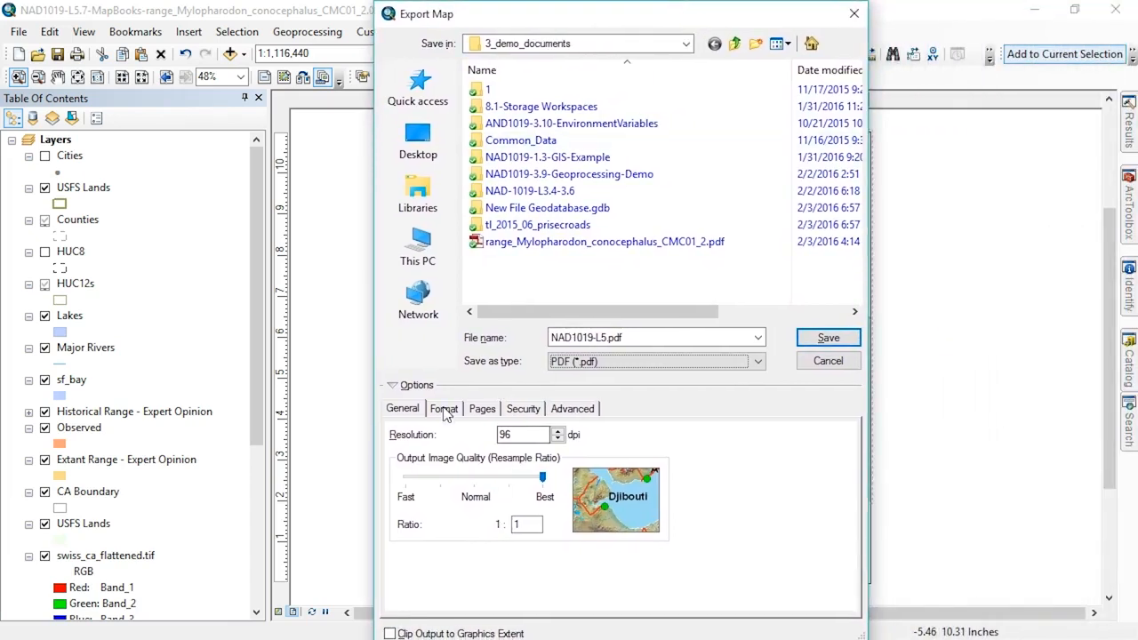
click(485, 409)
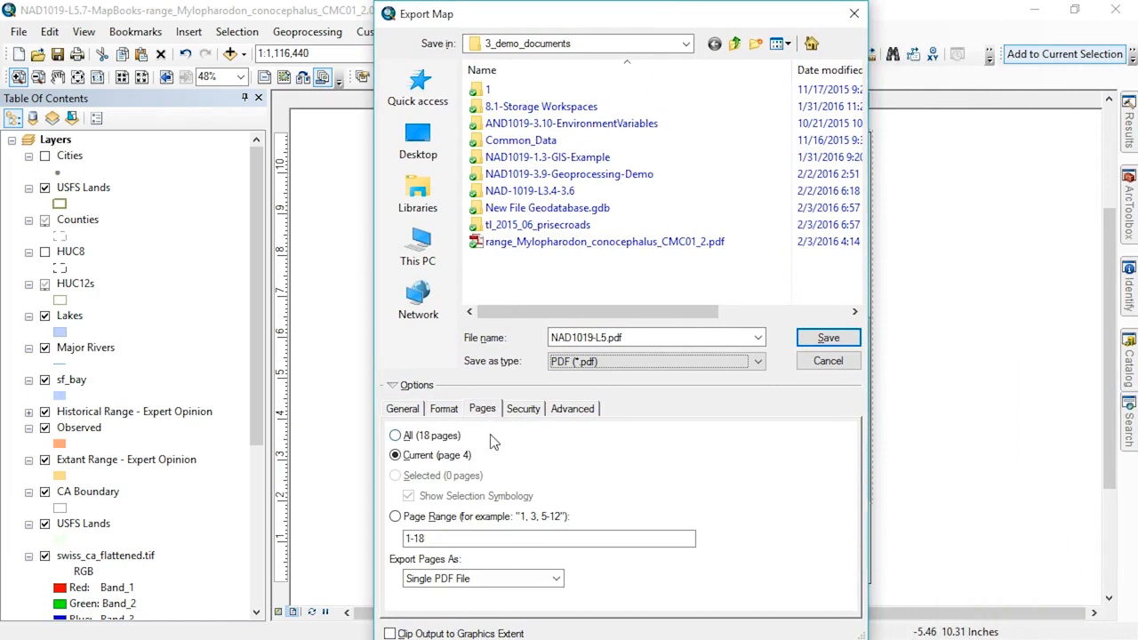
click(465, 456)
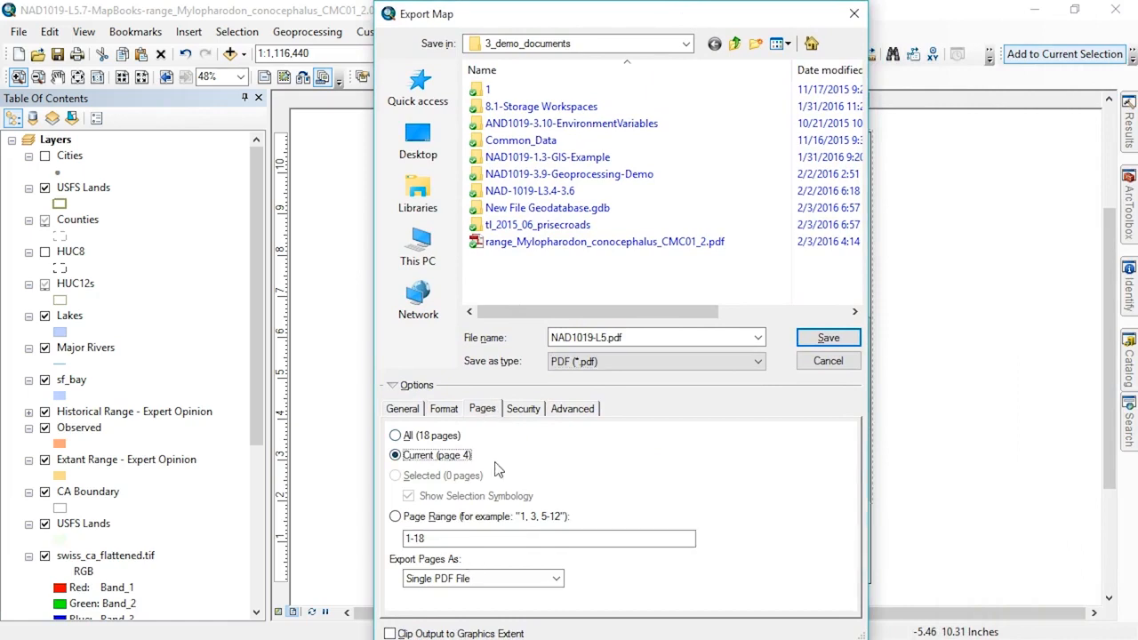
click(408, 440)
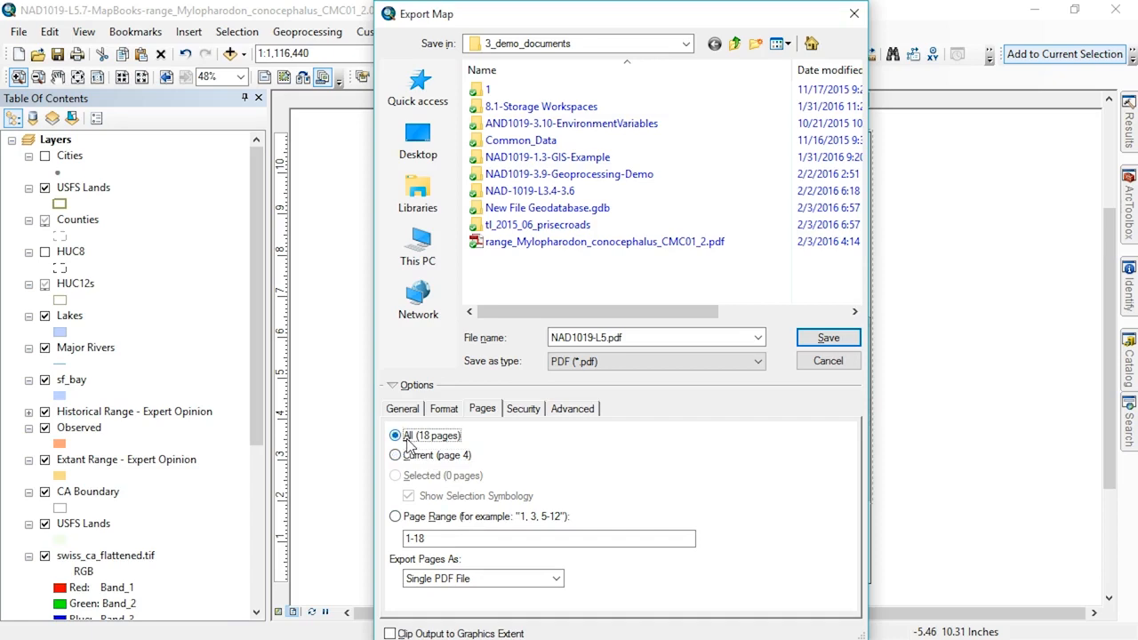
click(408, 521)
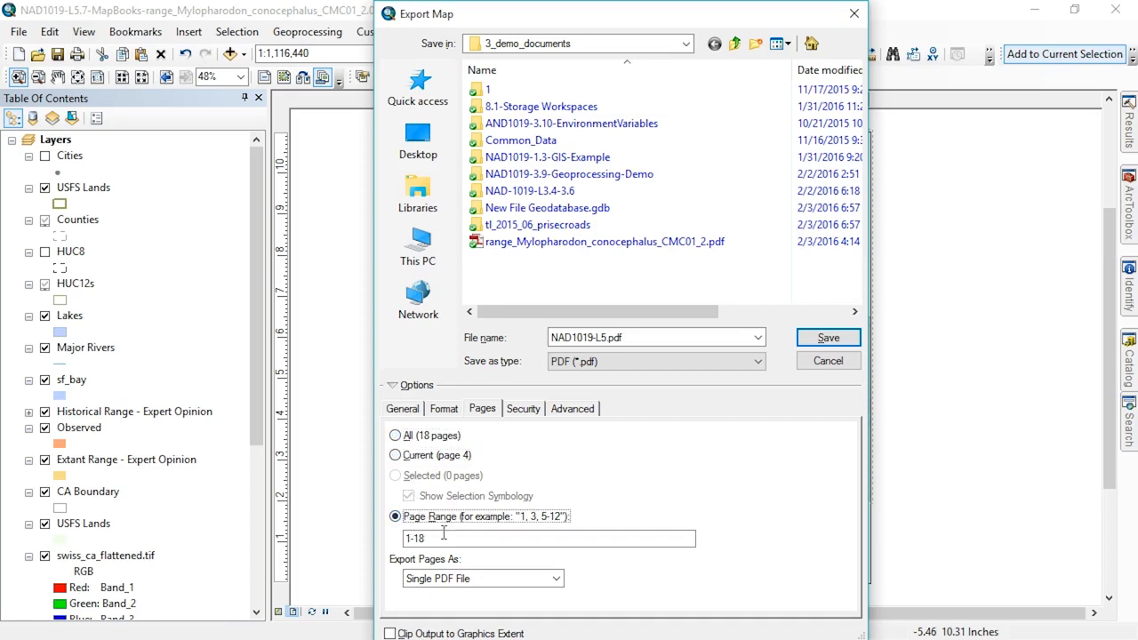
Set the export to a single PDF file covering page range 3-6
click(464, 585)
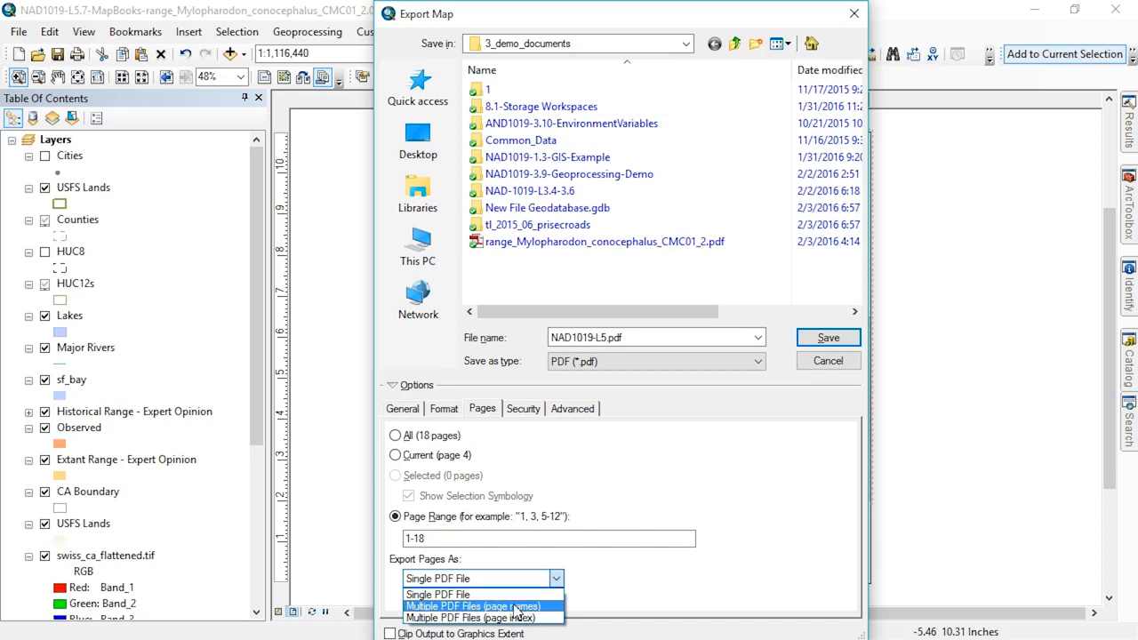
click(522, 595)
key(shift+Tab)
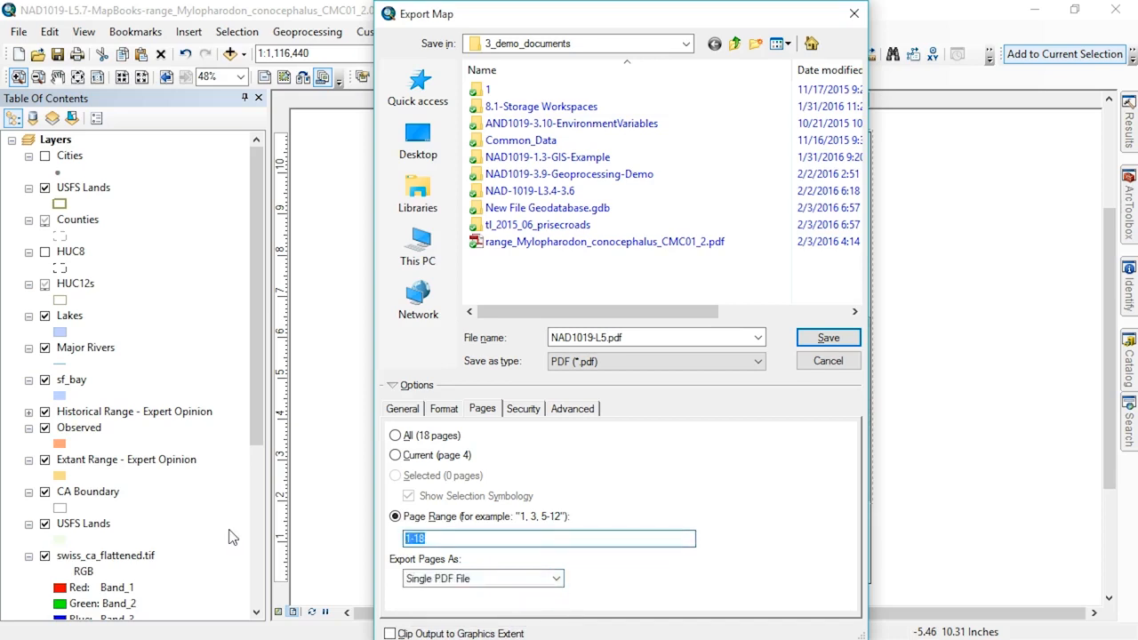
text(3-6)
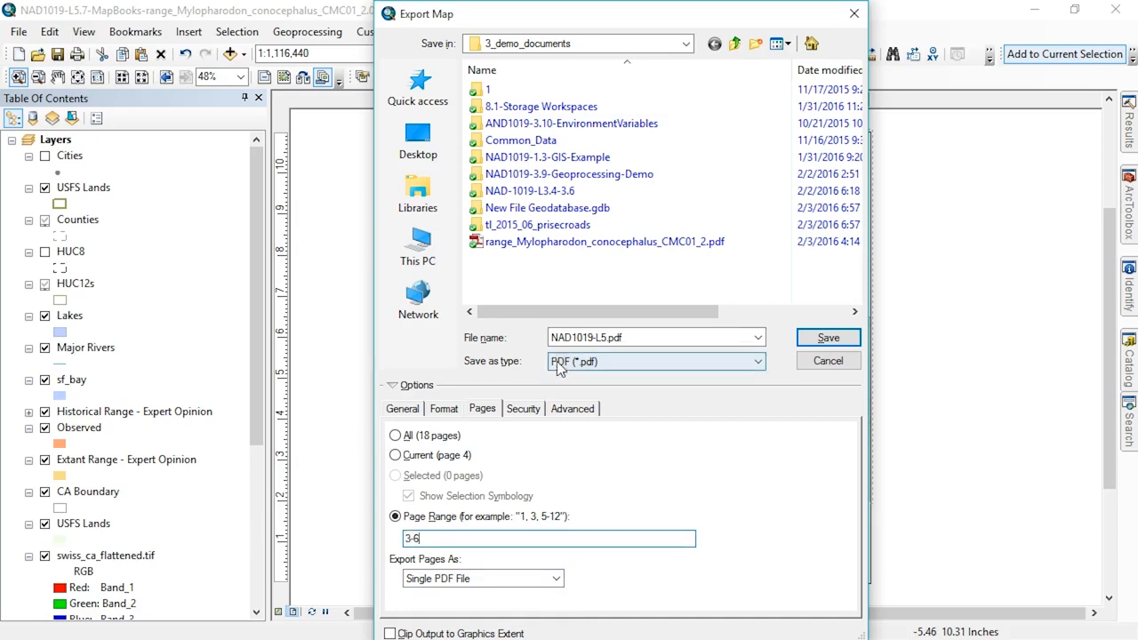
Save the export over the existing range_Mylopharodon_conocephalus_CMC01_2.pdf in the 3_demo_documents folder, replacing that file
click(605, 241)
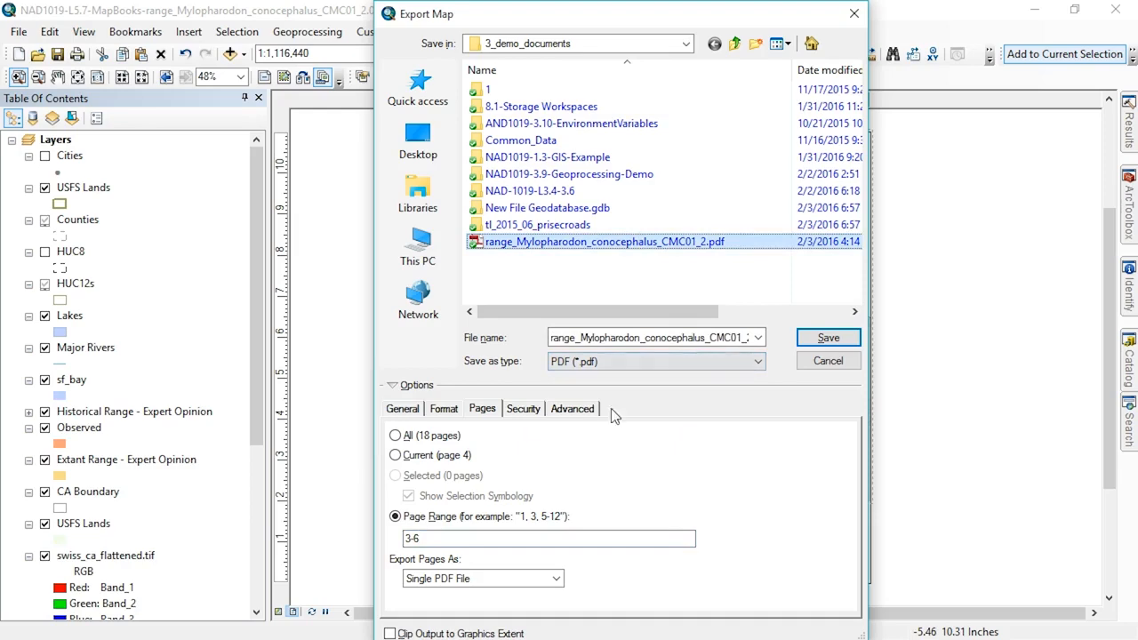
click(828, 338)
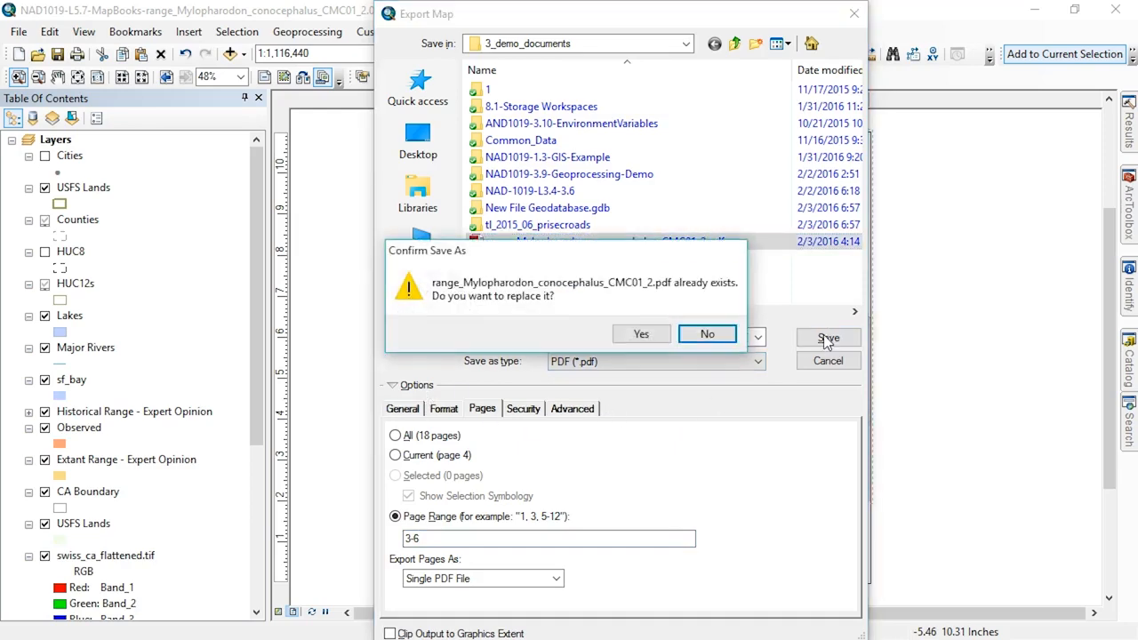
click(655, 339)
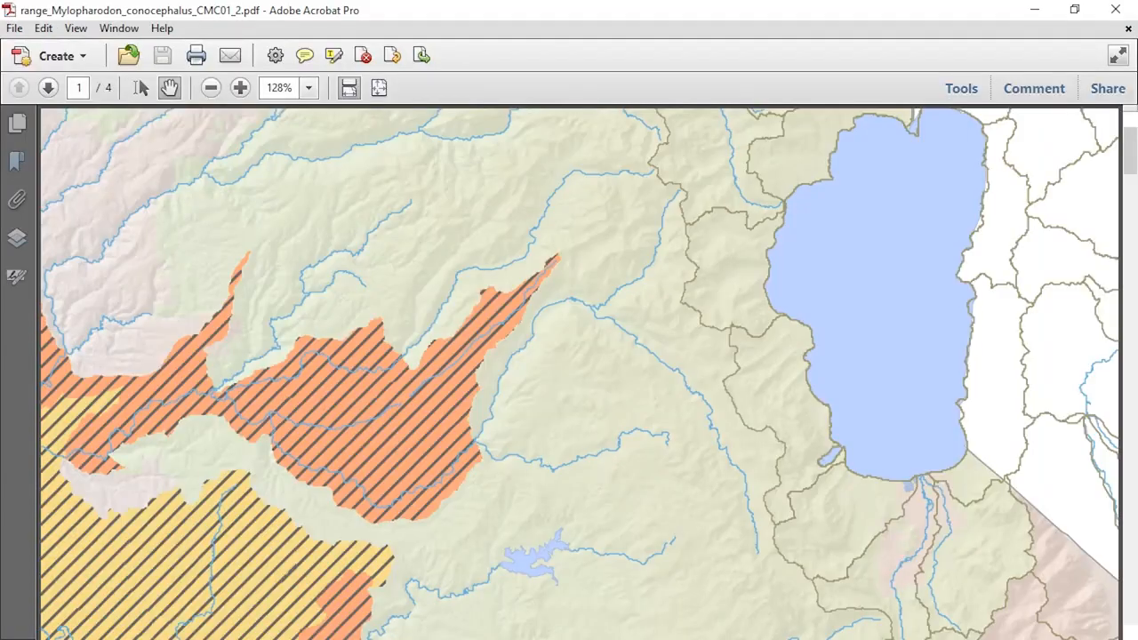
Review all four pages of the exported PDF at full-page size in Adobe Acrobat Pro, checking each forest name, and close it
click(378, 89)
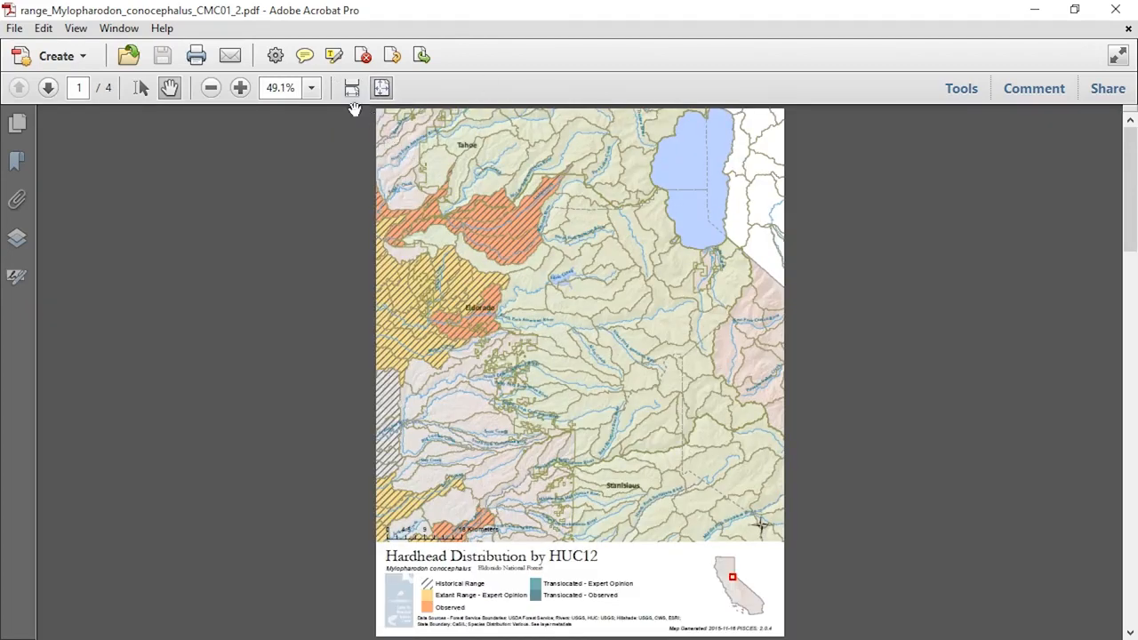
click(49, 89)
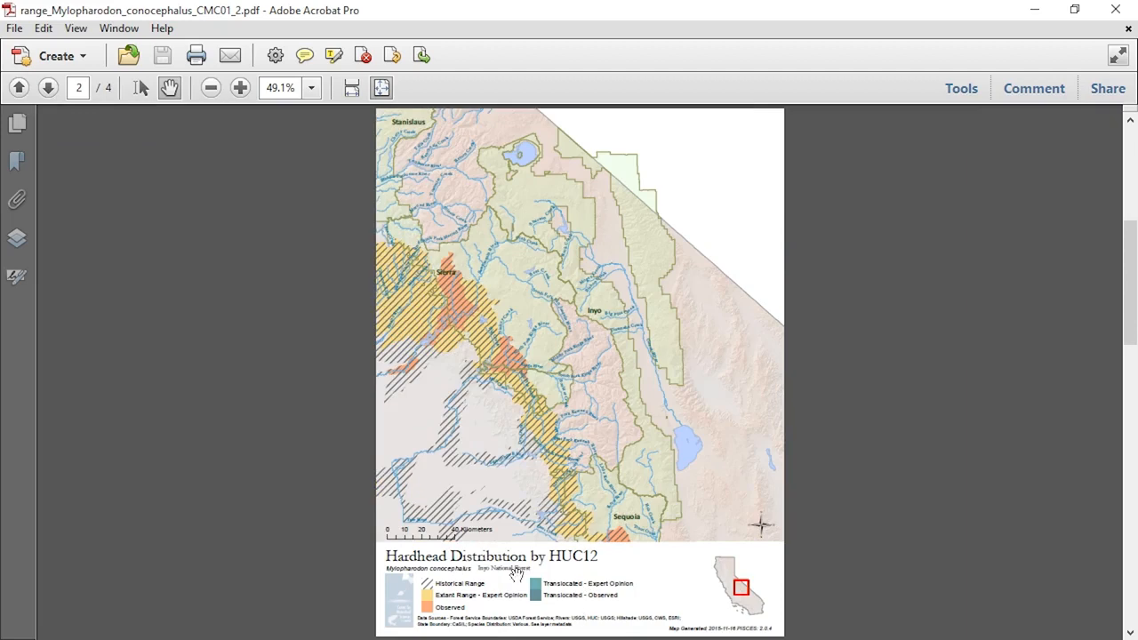
click(49, 88)
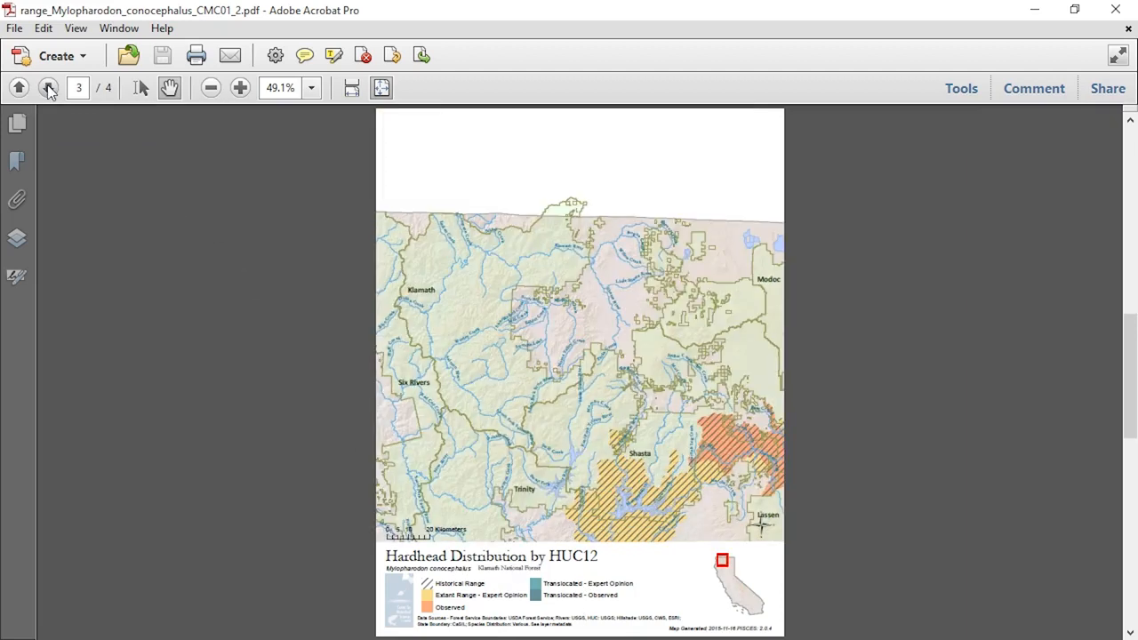
click(49, 88)
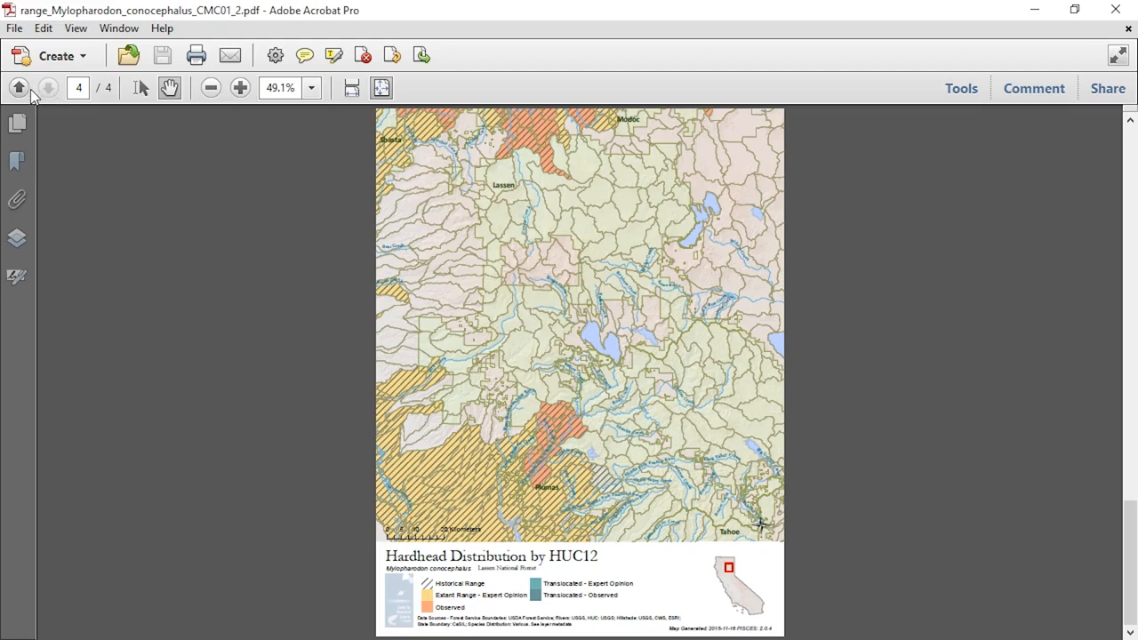
click(20, 88)
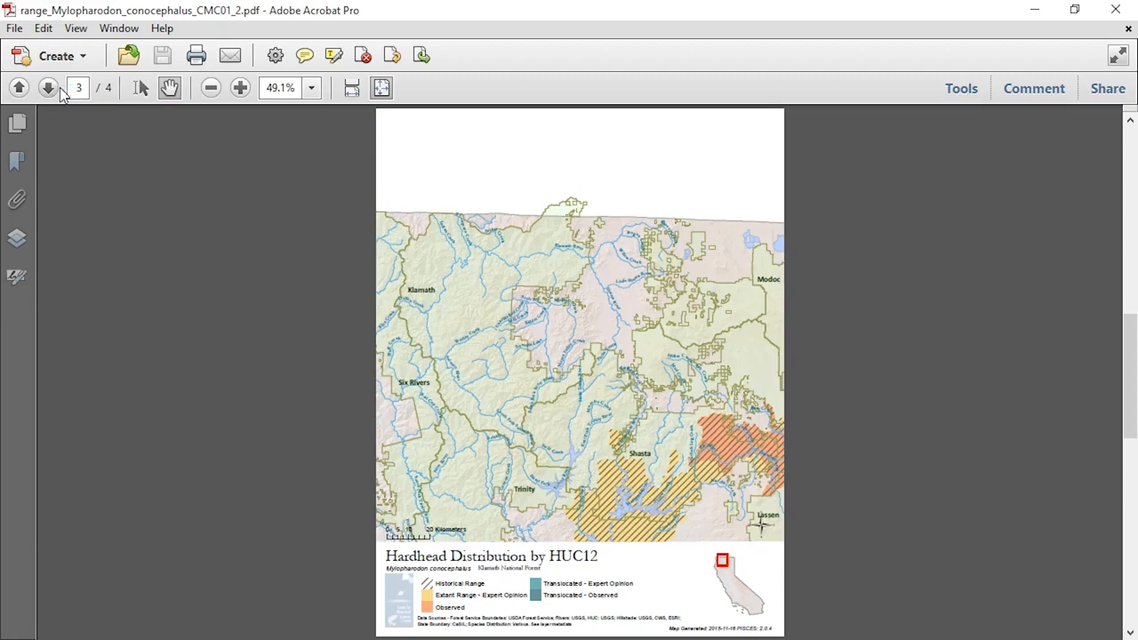
click(56, 90)
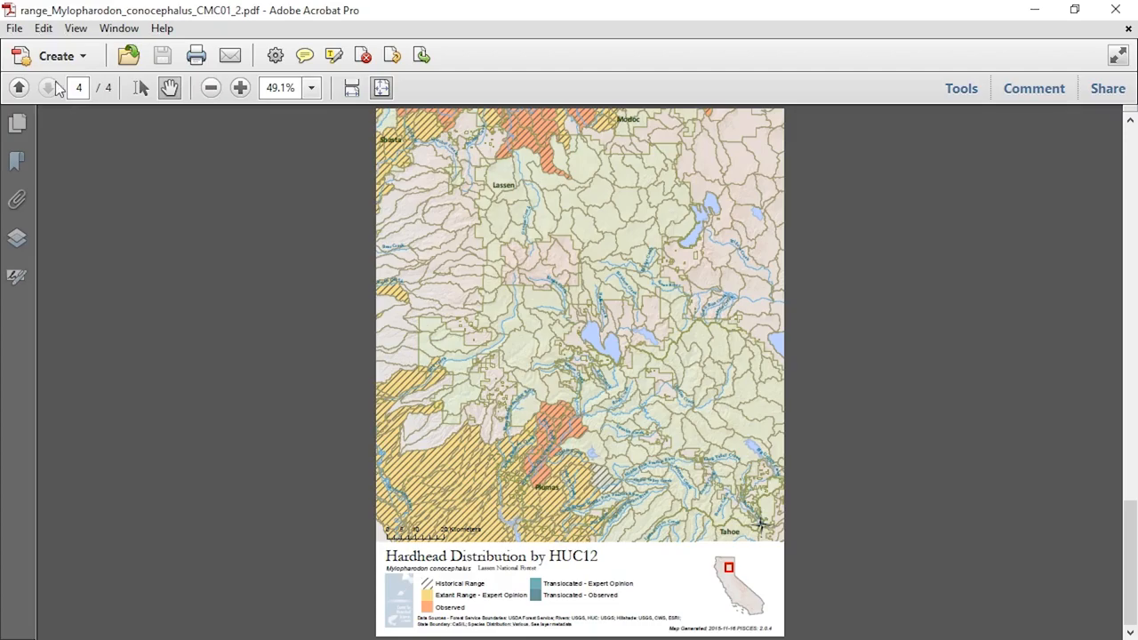
click(1116, 9)
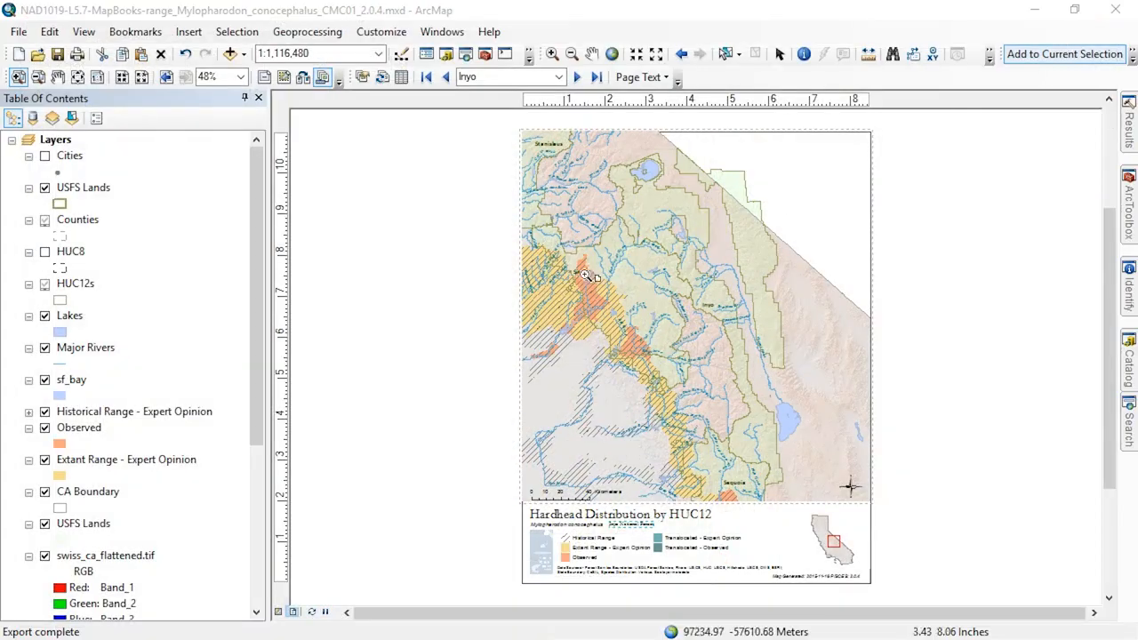